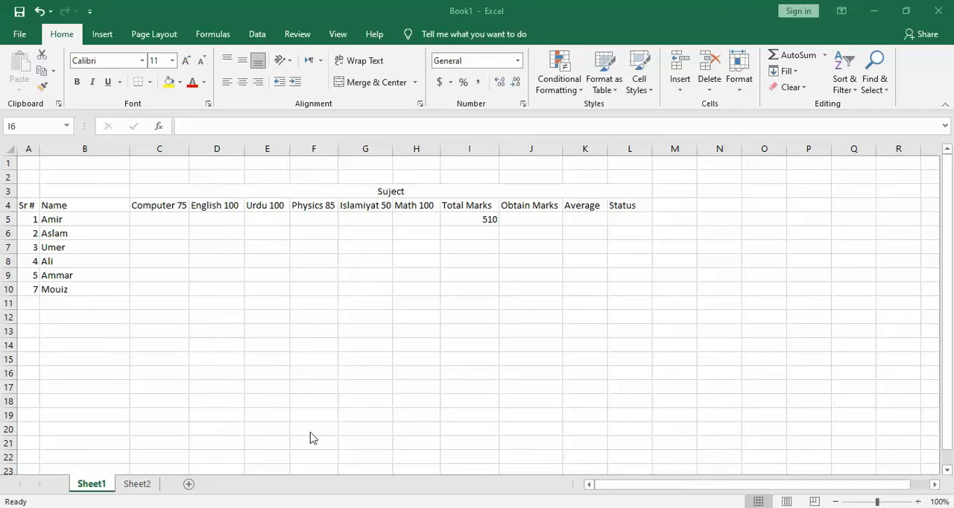
Enter the row 5 student's subject marks from Computer through Math as 45, 50, 60, 40, 30 and 70.
click(170, 219)
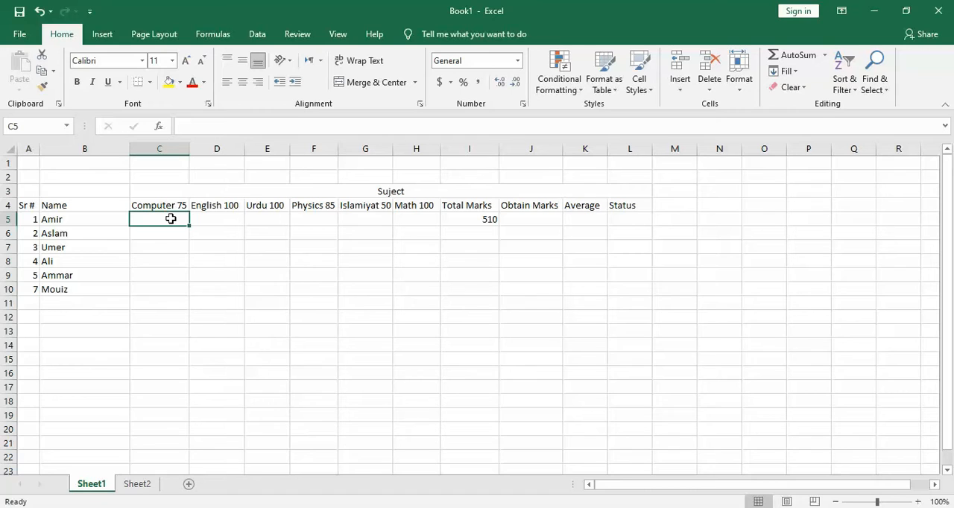
text(45)
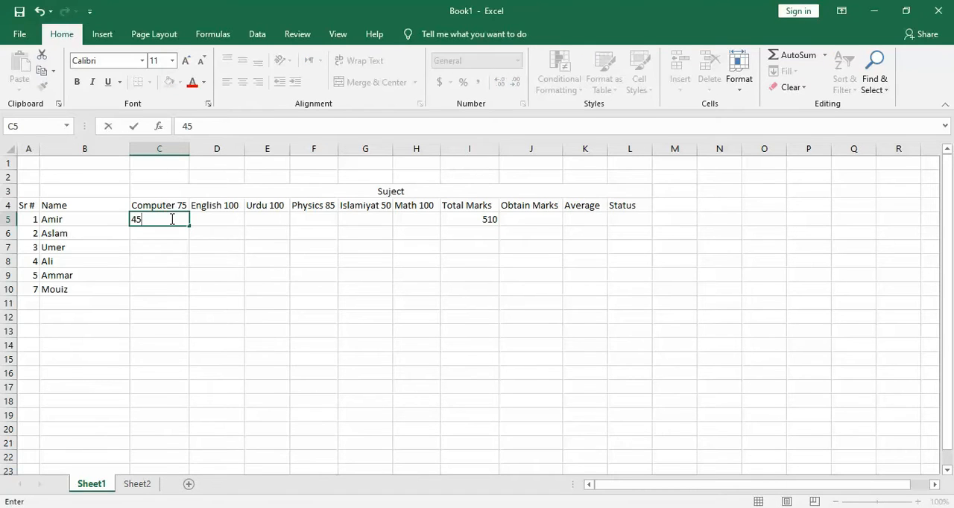
key(Tab)
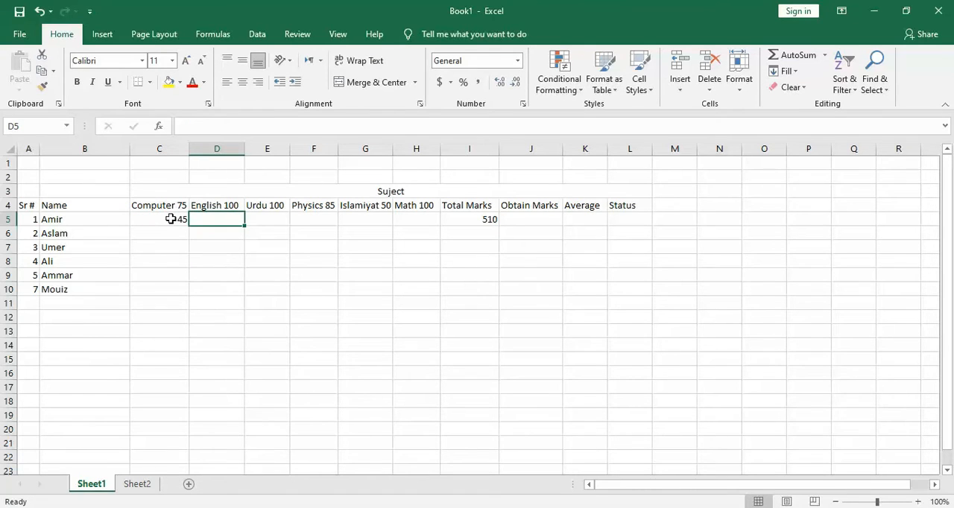
text(50)
key(Tab)
text(60)
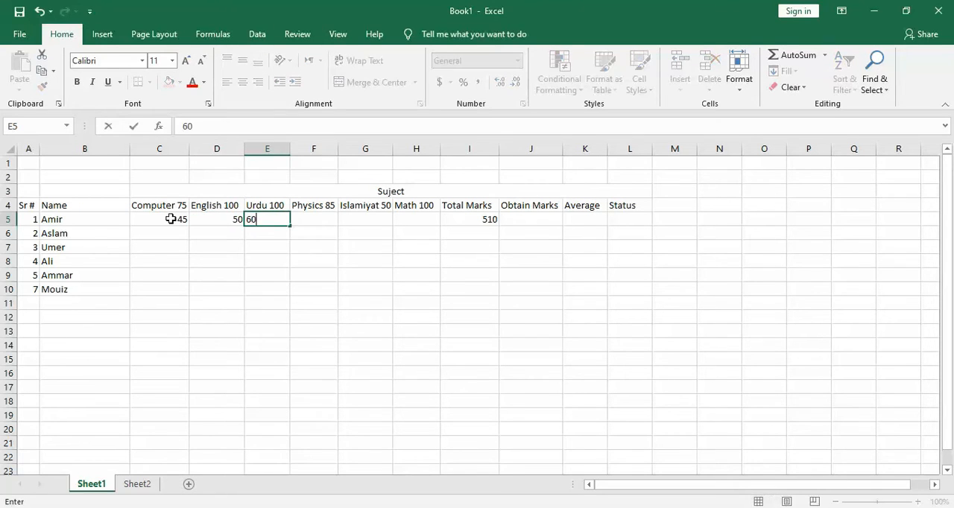
key(Tab)
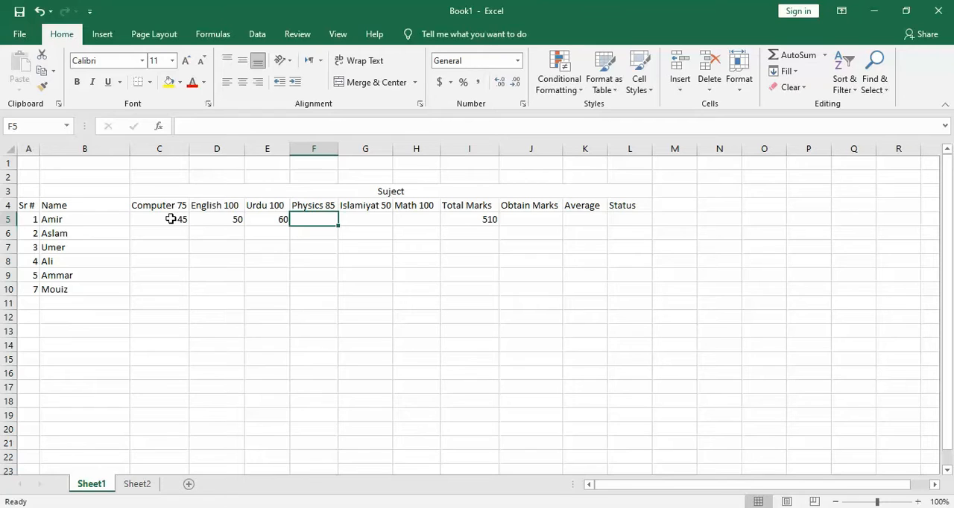
text(40)
key(Tab)
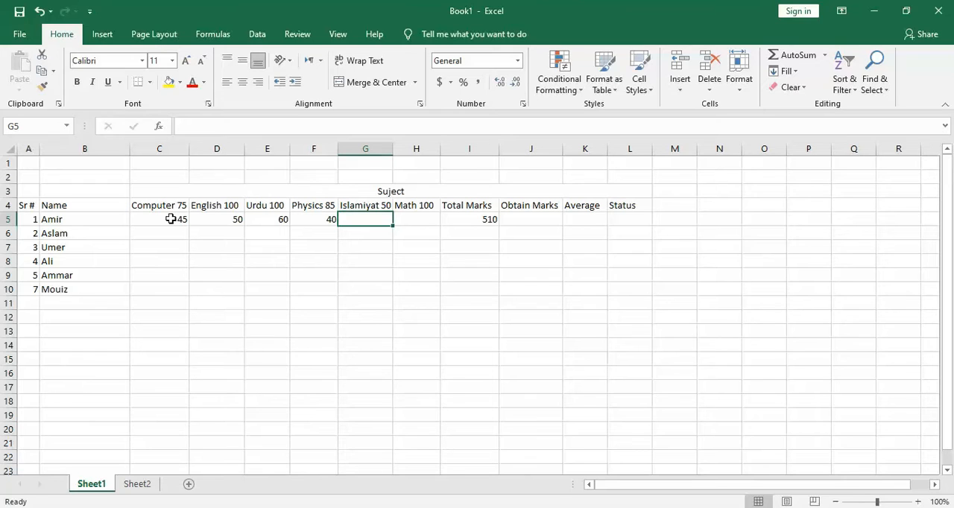
text(30)
key(Tab)
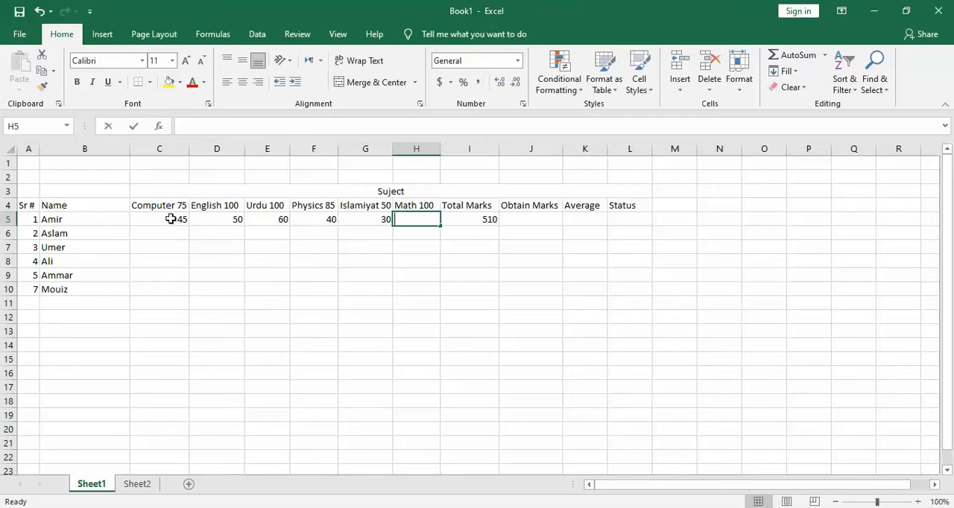
text(70)
key(Tab)
key(Tab)
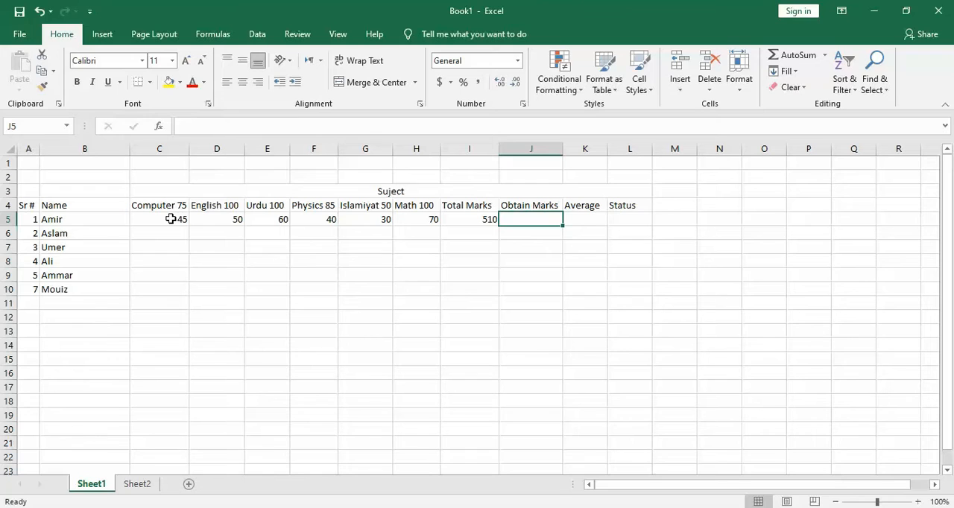
Calculate the row 5 student's Obtain Marks in J5 with the formula =SUM(C5:H5).
text(=sum)
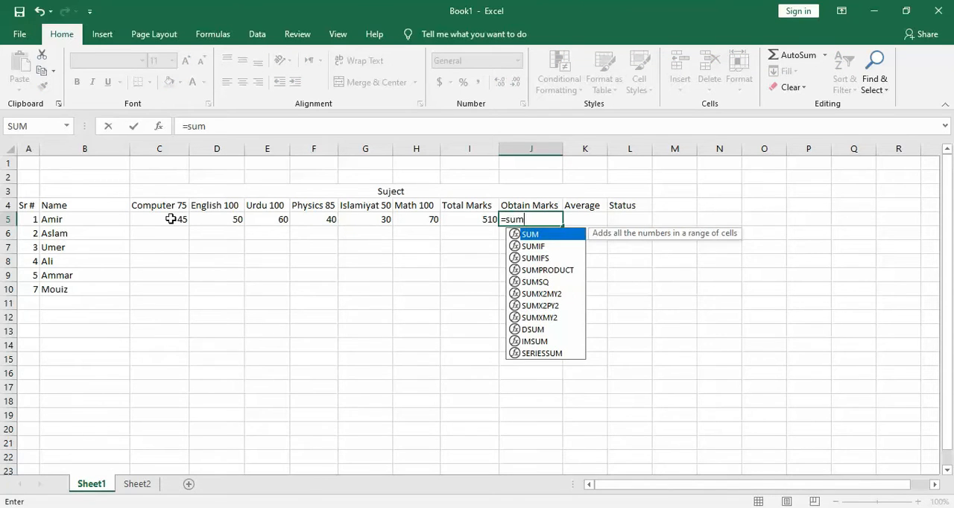
text(()
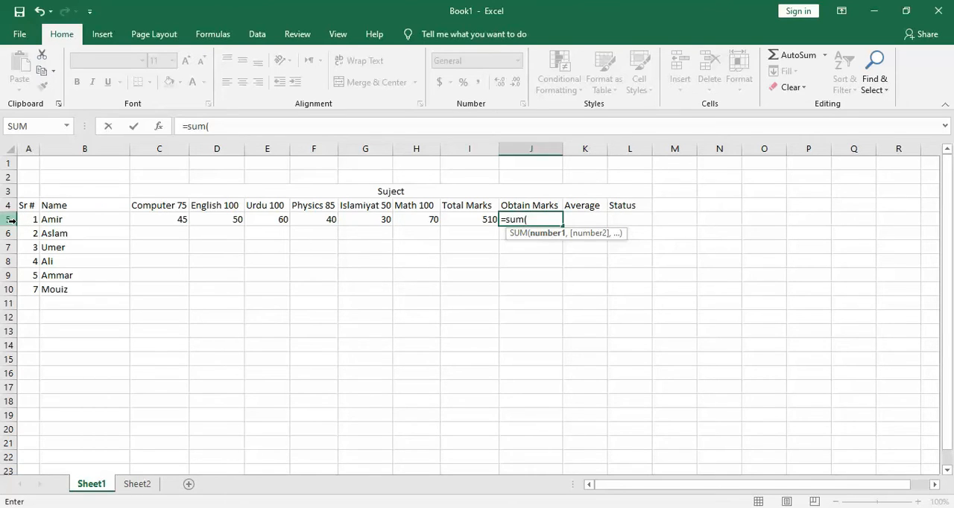
text(c5)
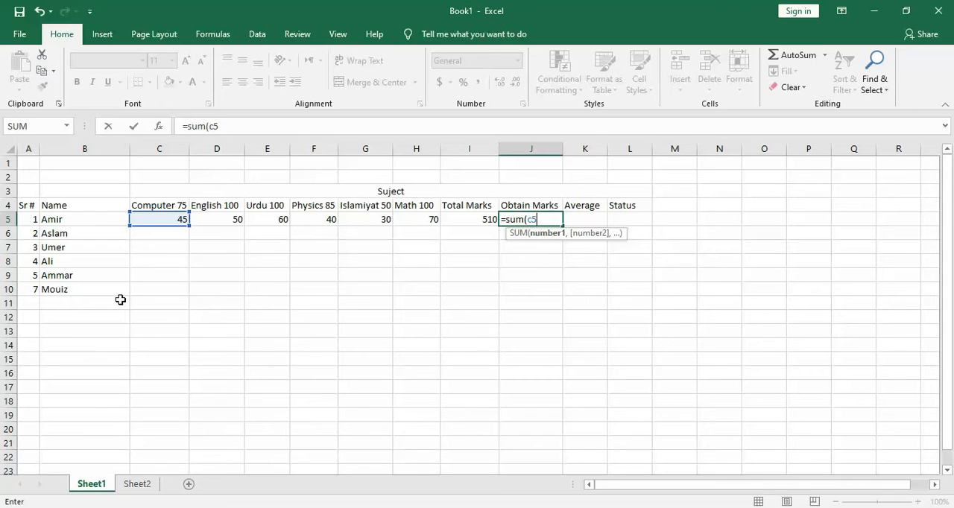
text(:)
click(431, 148)
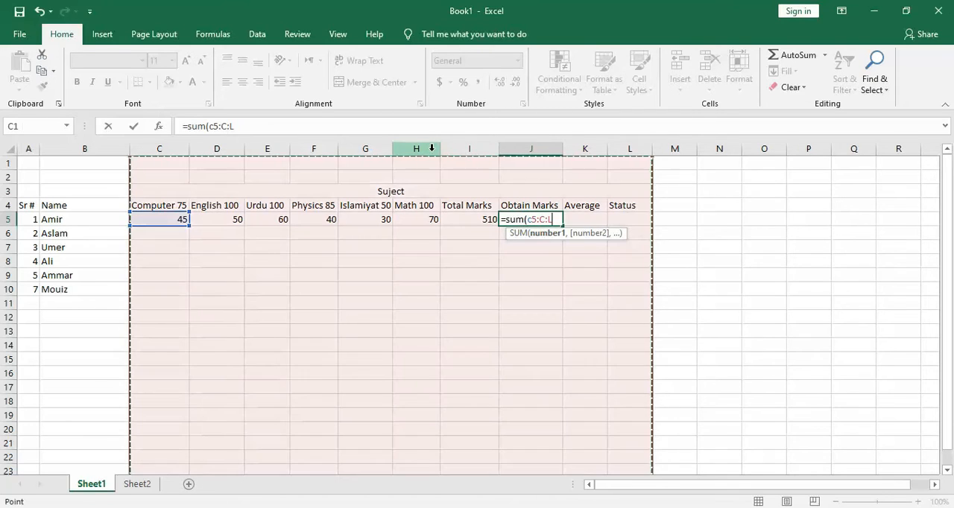
click(446, 163)
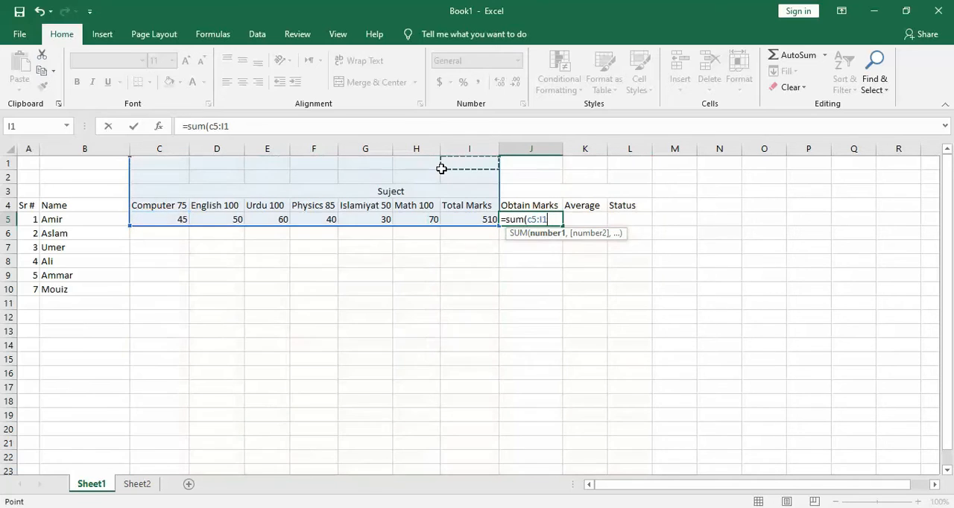
click(422, 147)
click(424, 209)
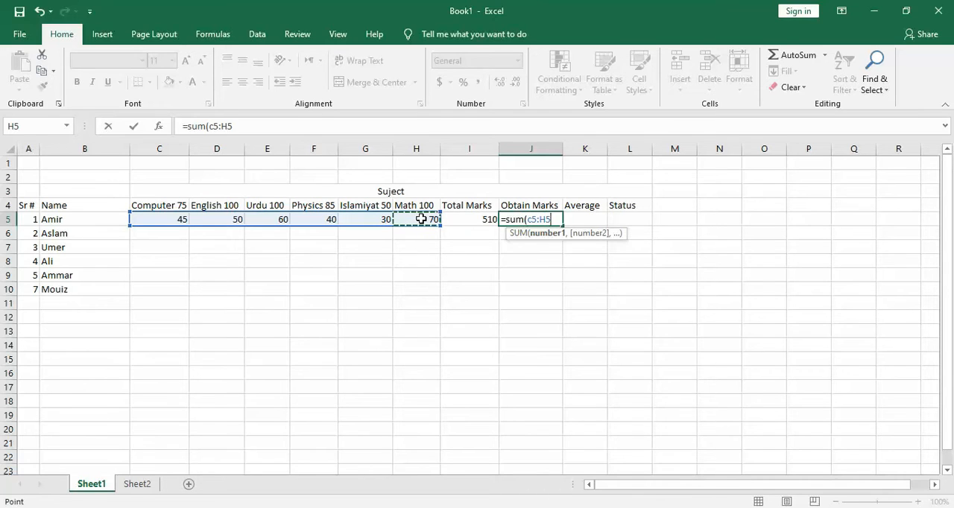
text())
key(Return)
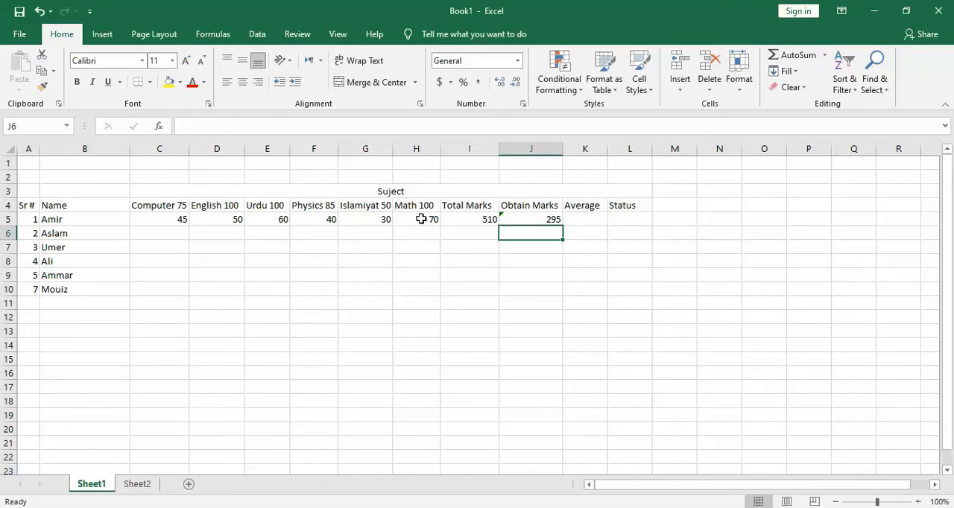
Calculate the row 5 student's percentage in the Average column with the formula =AVERAGE(J5/I5)*100.
click(575, 217)
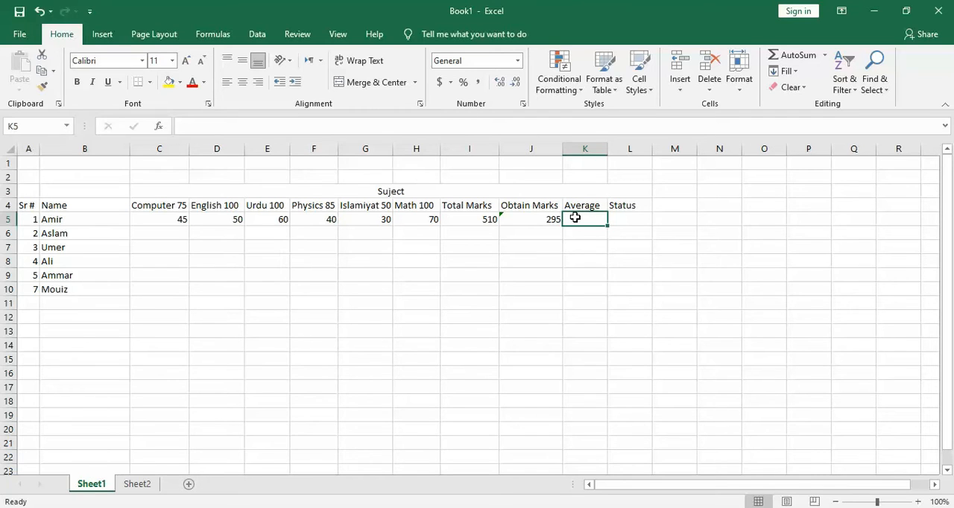
text(=average)
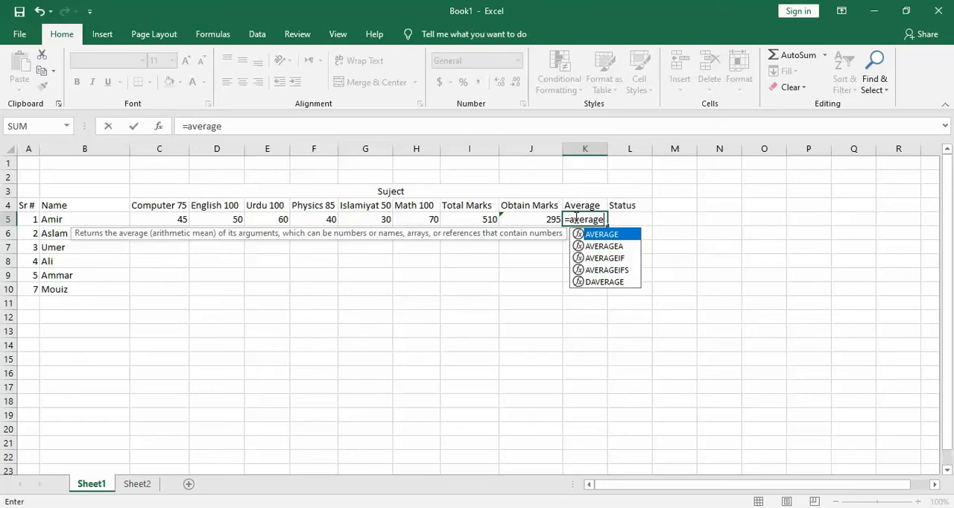
text(()
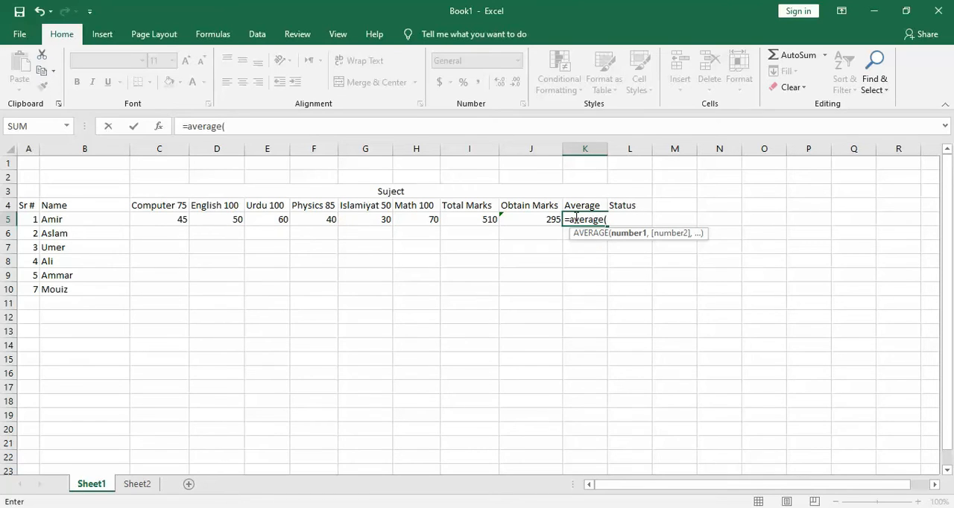
click(552, 219)
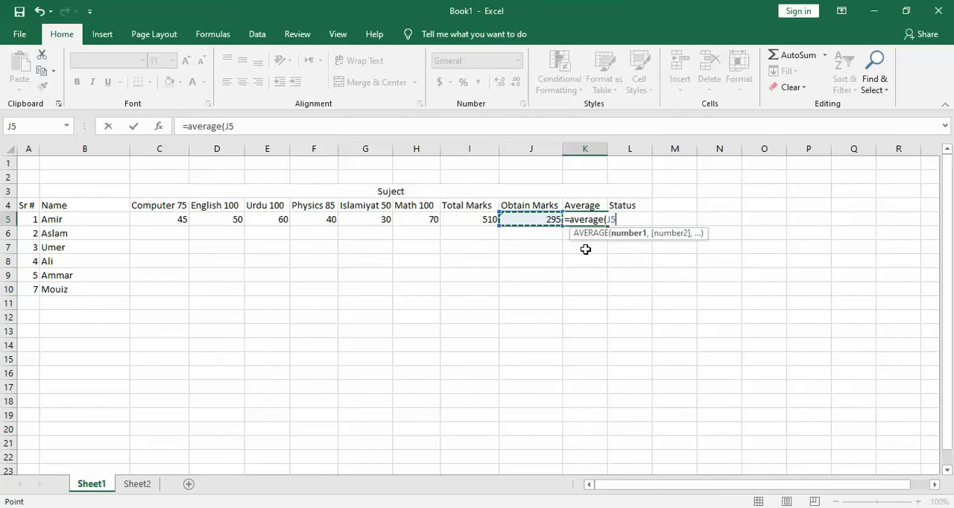
text(?)
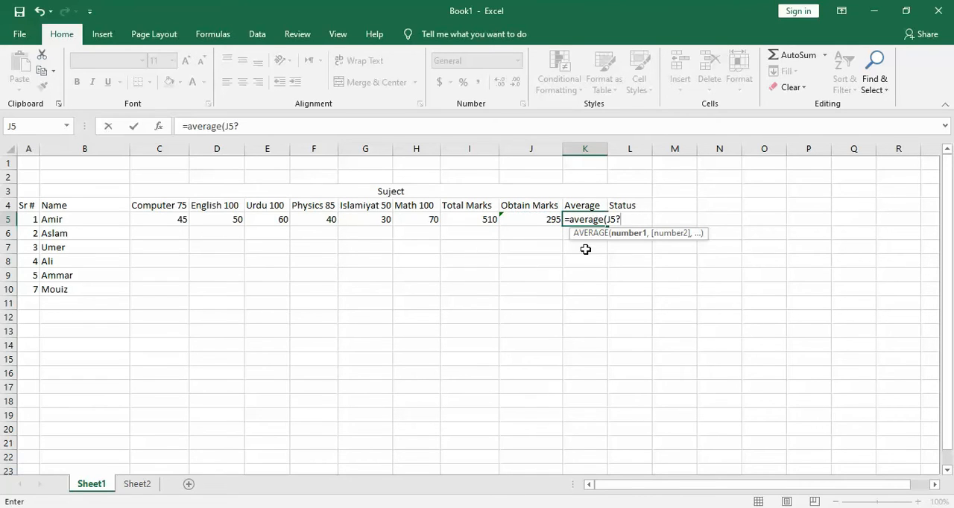
key(BackSpace)
text(/)
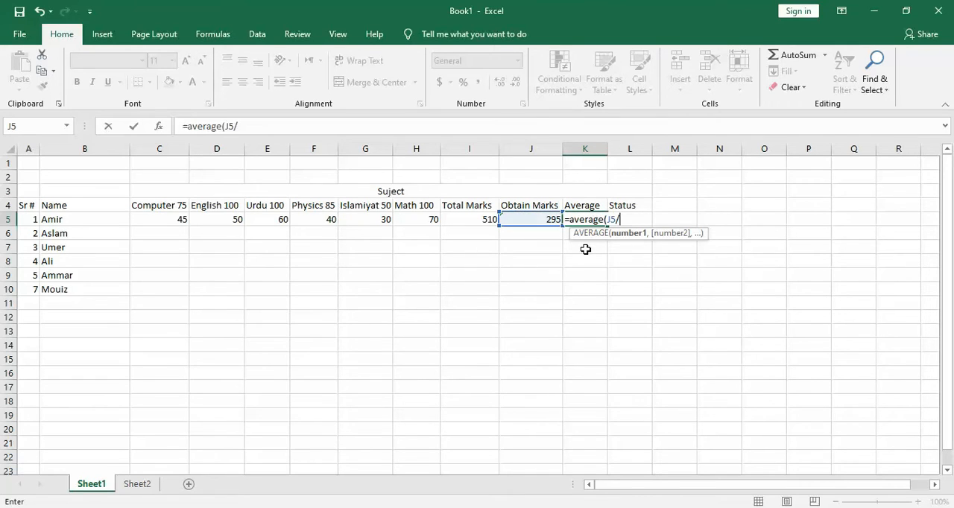
click(476, 219)
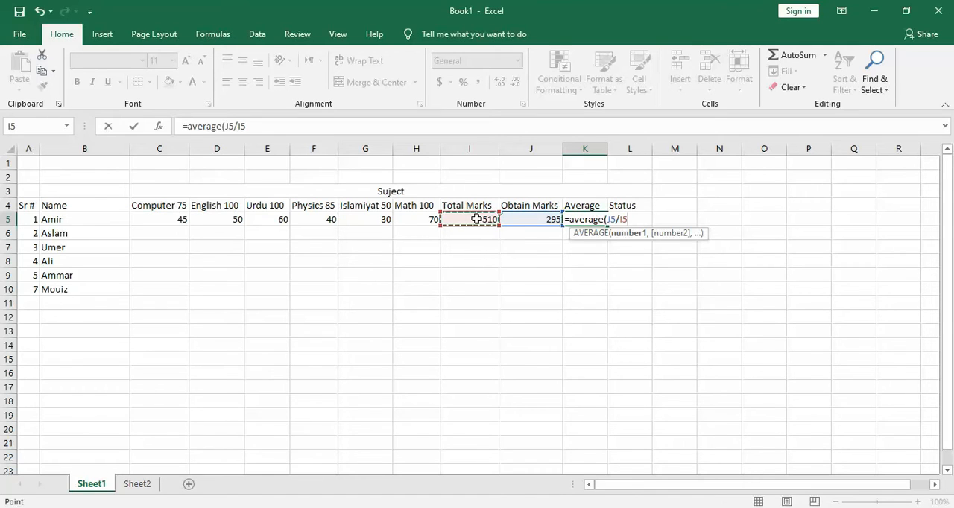
text())
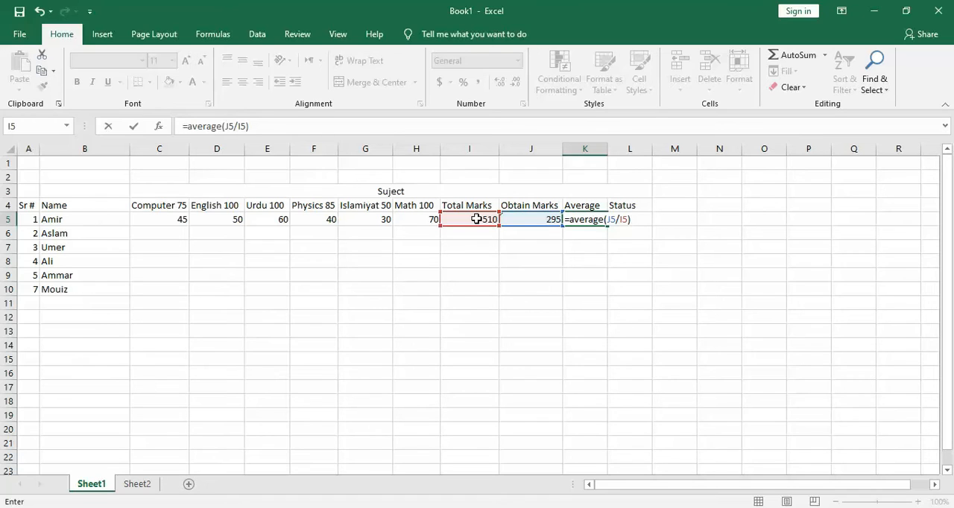
text(*100)
key(Return)
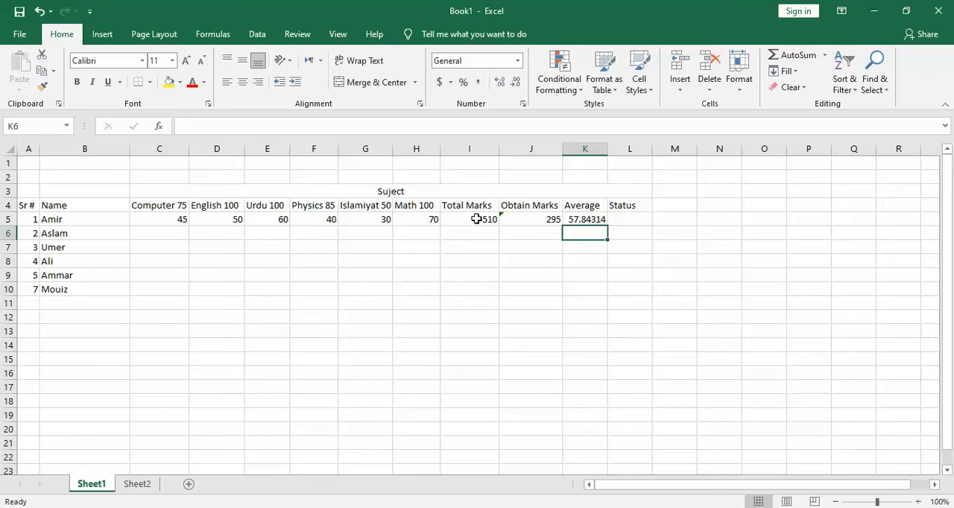
Enter the row 6 student's subject marks from Computer through Math as 40, 50, 40, 40, 45 and 90.
click(176, 236)
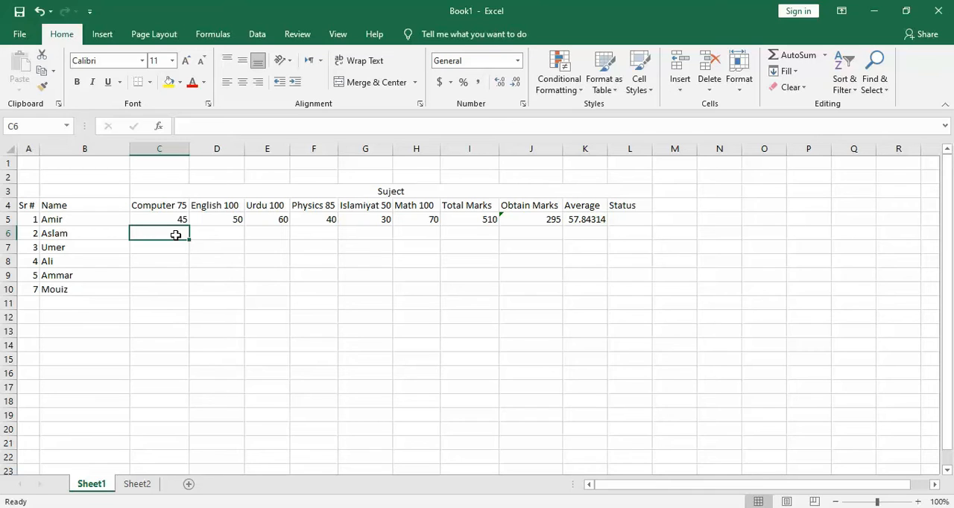
text(40)
key(Tab)
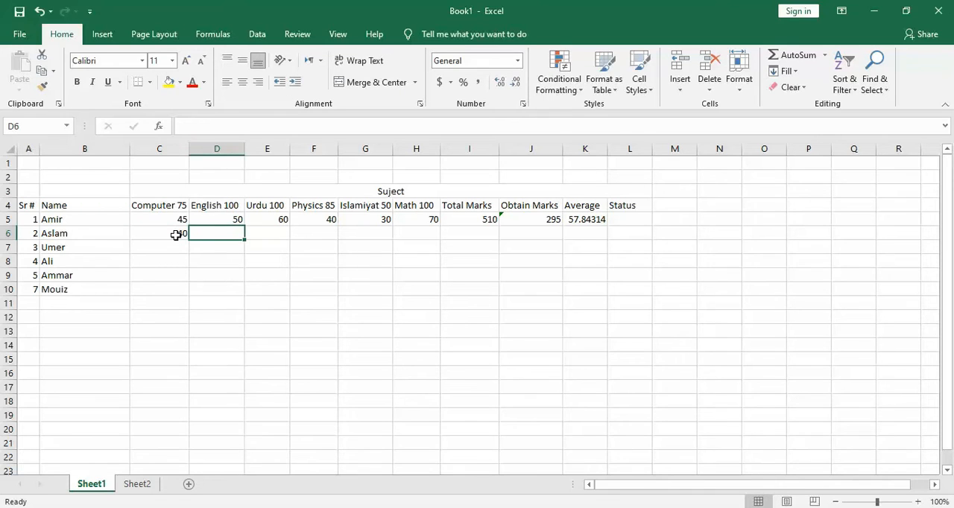
text(50)
key(Tab)
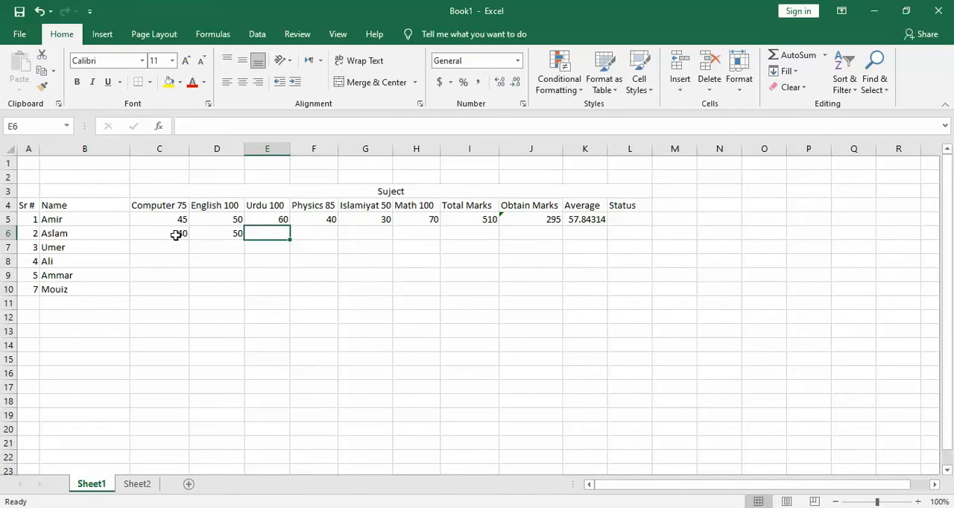
text(40)
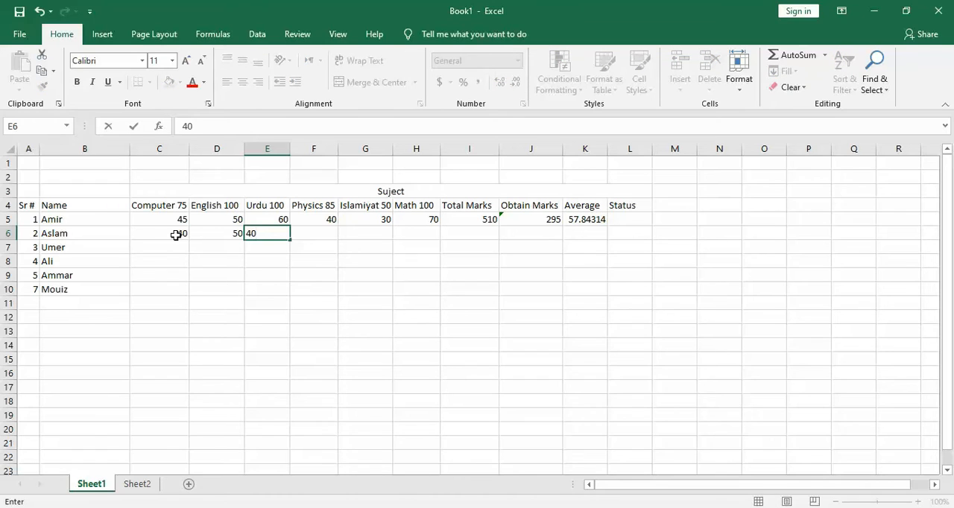
key(Tab)
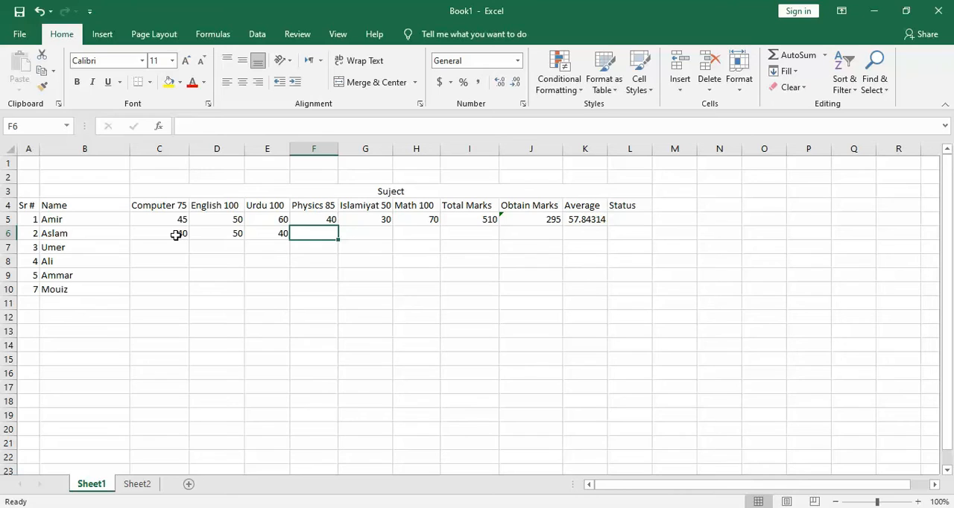
text(40)
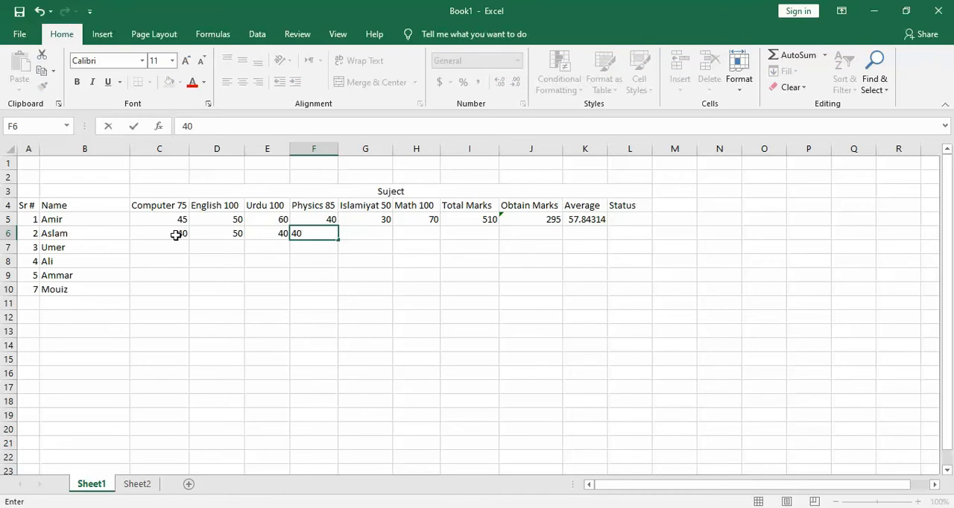
key(Tab)
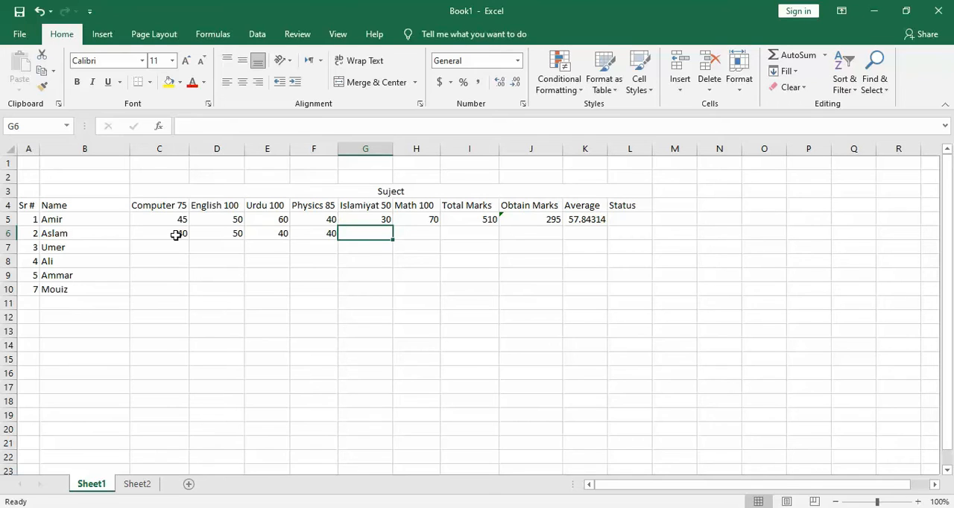
text(45)
key(Tab)
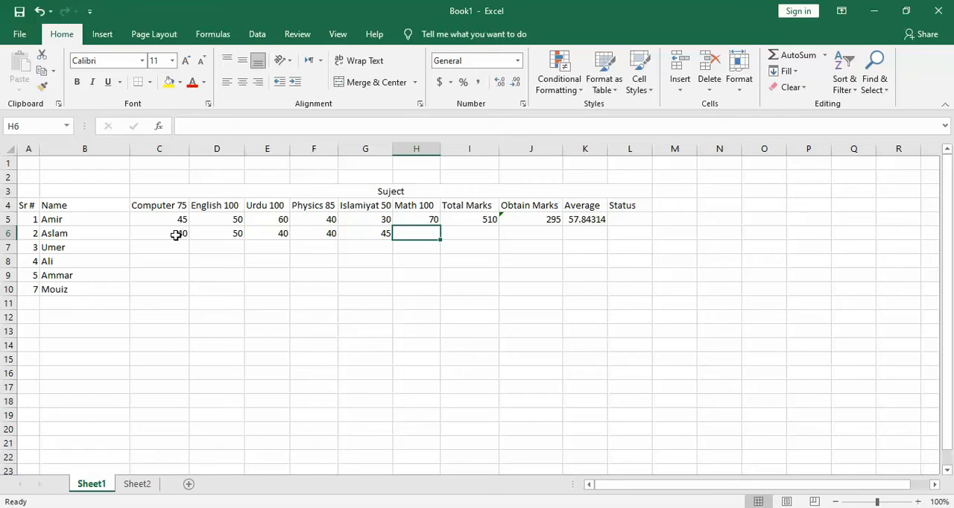
text(90)
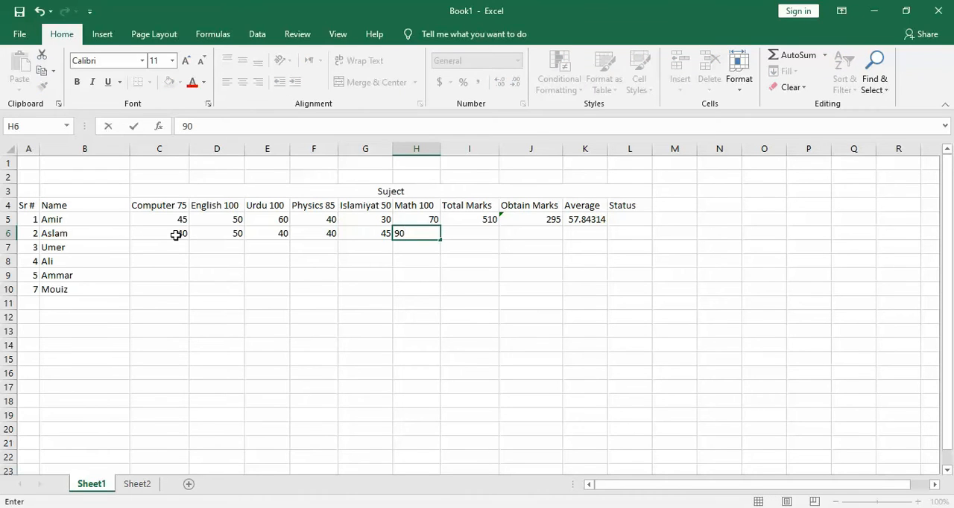
key(Tab)
Fill the Total Marks value from I5 down through I10 for all remaining students.
click(467, 219)
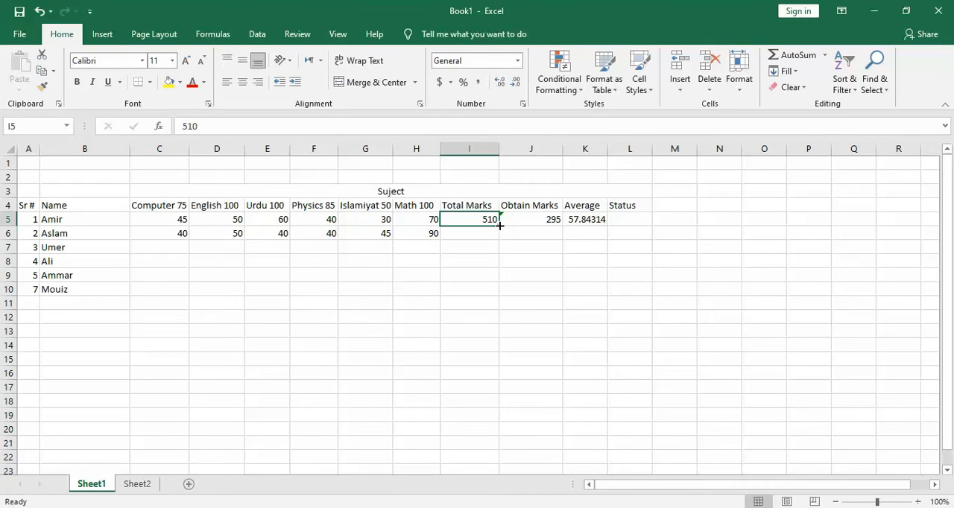
drag(500, 225, 497, 299)
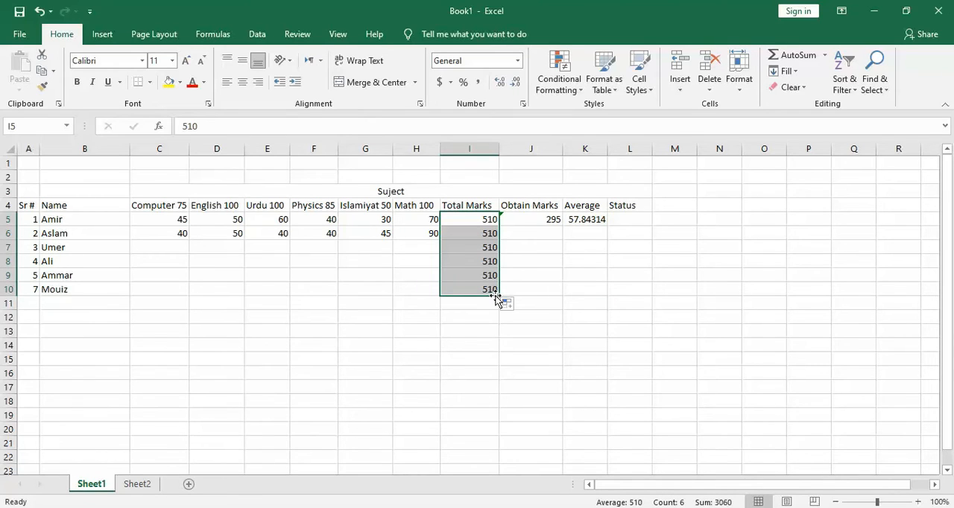
Fill the row 5 formulas for Obtain Marks and Average down through row 10 for all students.
click(554, 220)
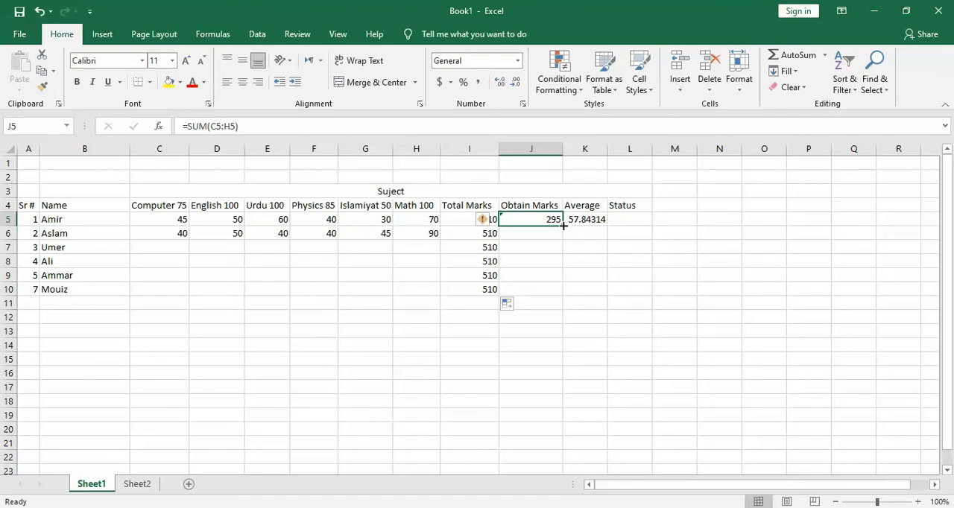
drag(563, 225, 561, 291)
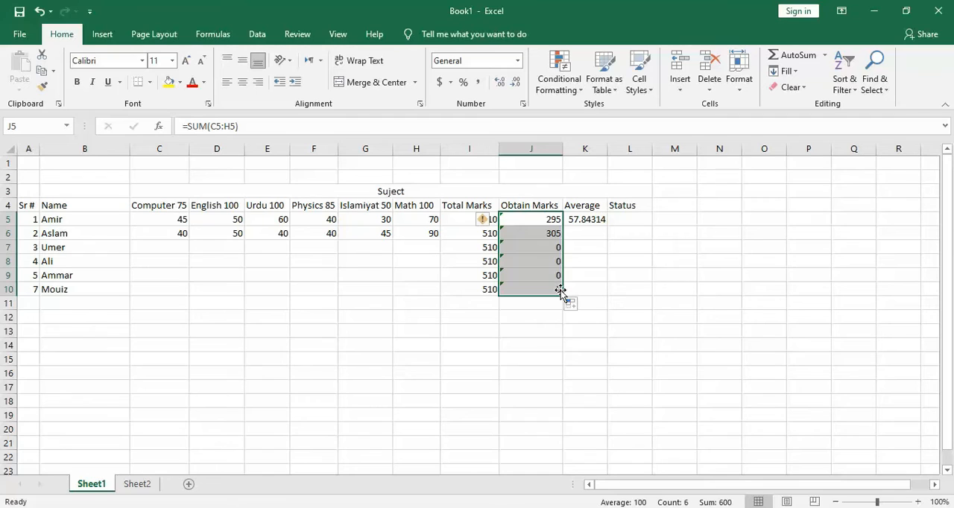
click(600, 220)
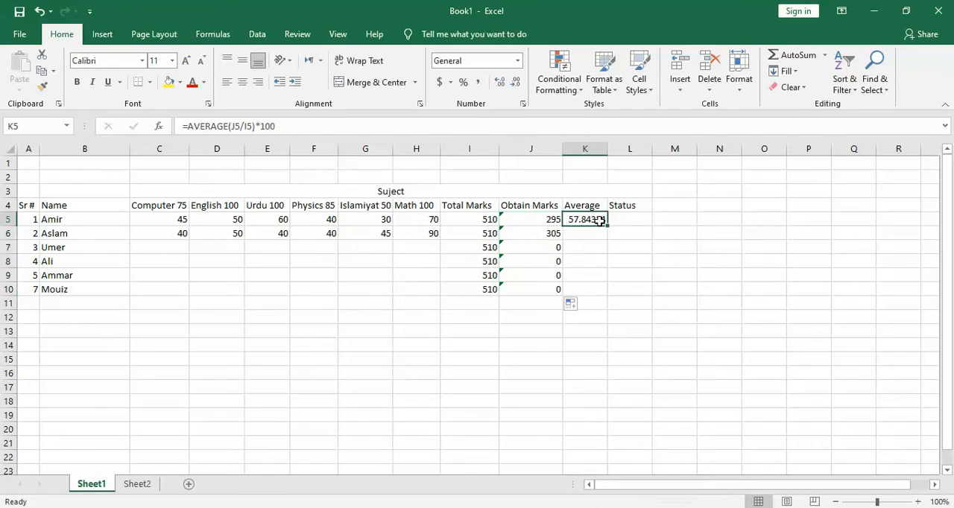
drag(608, 223, 607, 292)
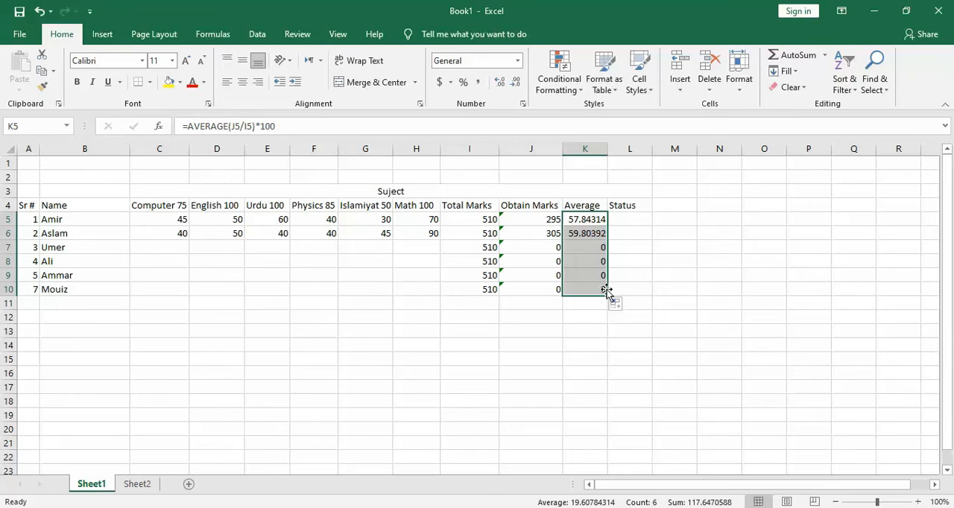
Write an IF formula in the Status cell L5 that tests K5>=45 and returns "Pass" or "Fail".
click(629, 221)
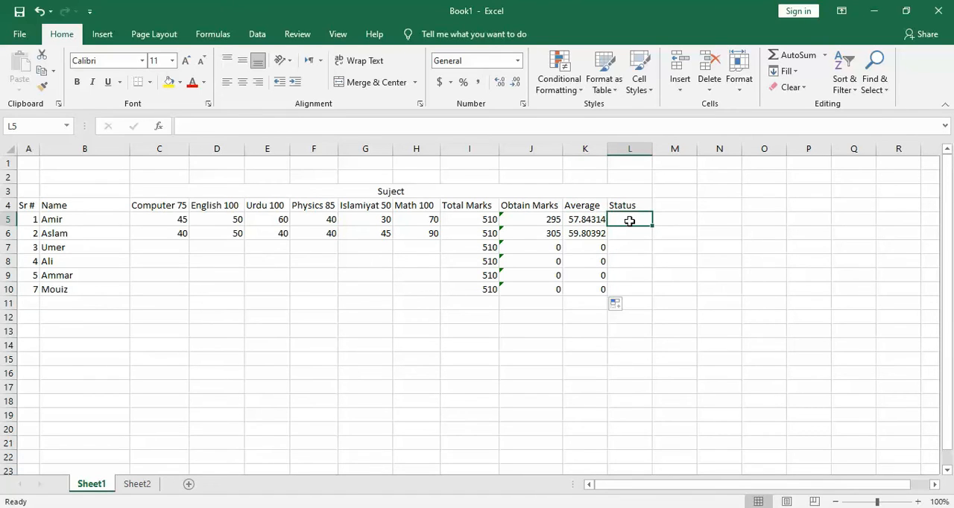
text(=if)
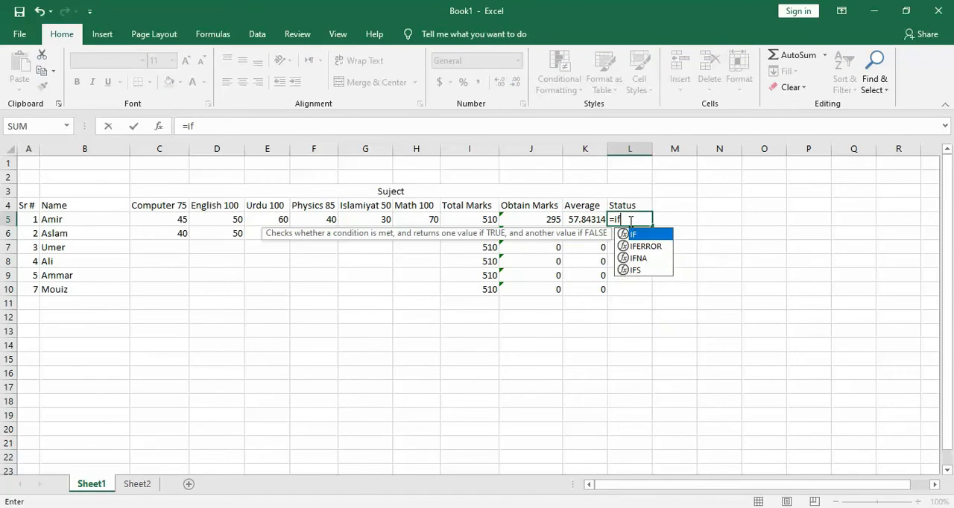
text(()
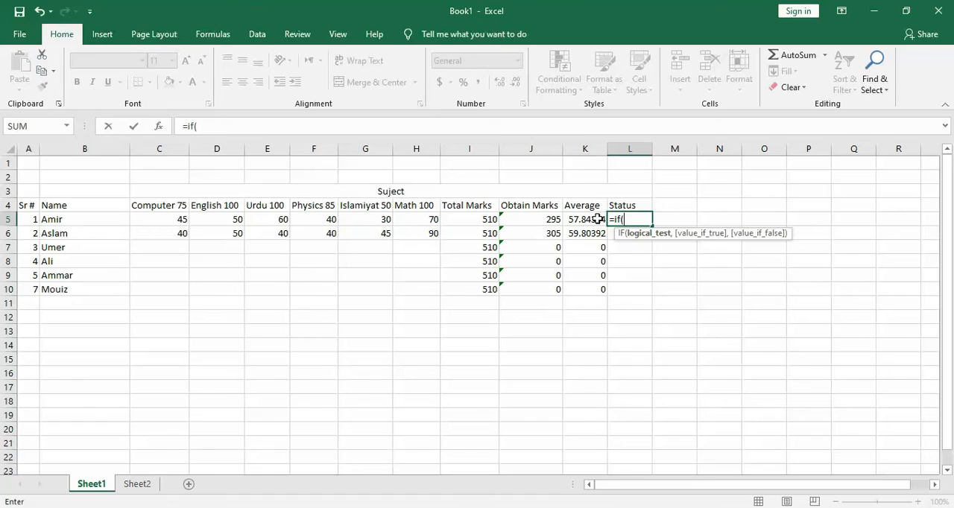
click(598, 219)
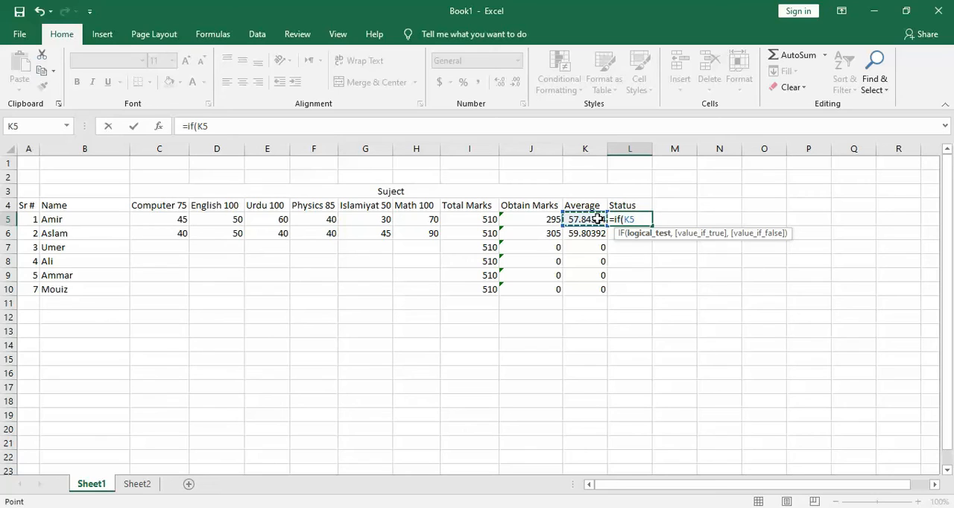
text(>=45.)
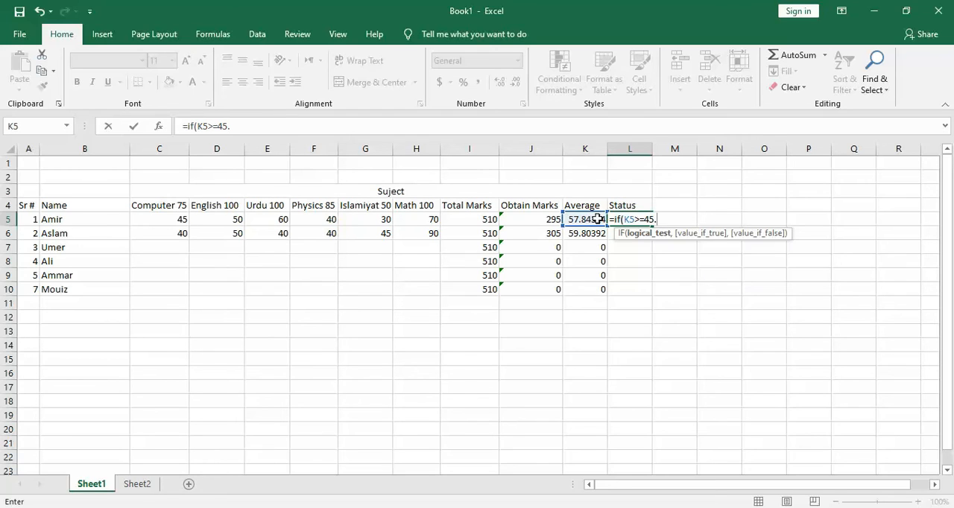
text("Pass",)
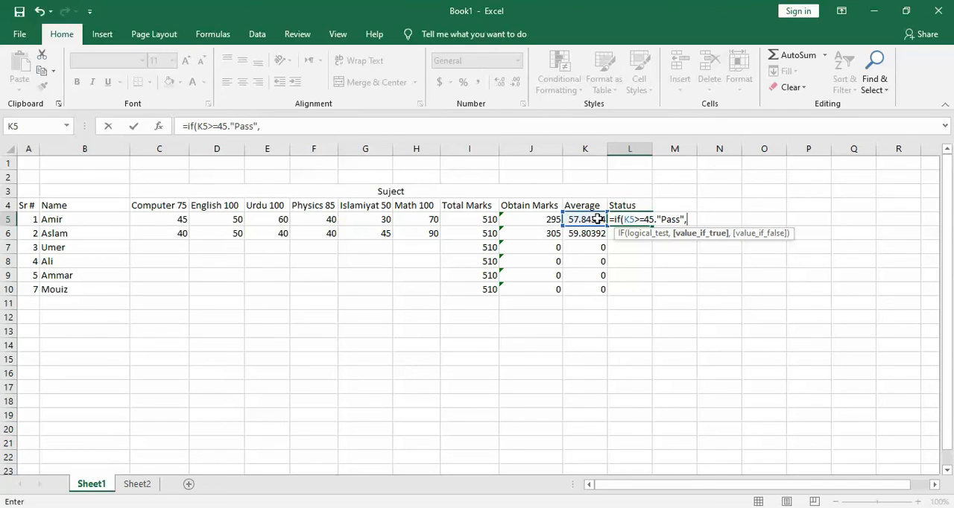
text("Fail"))
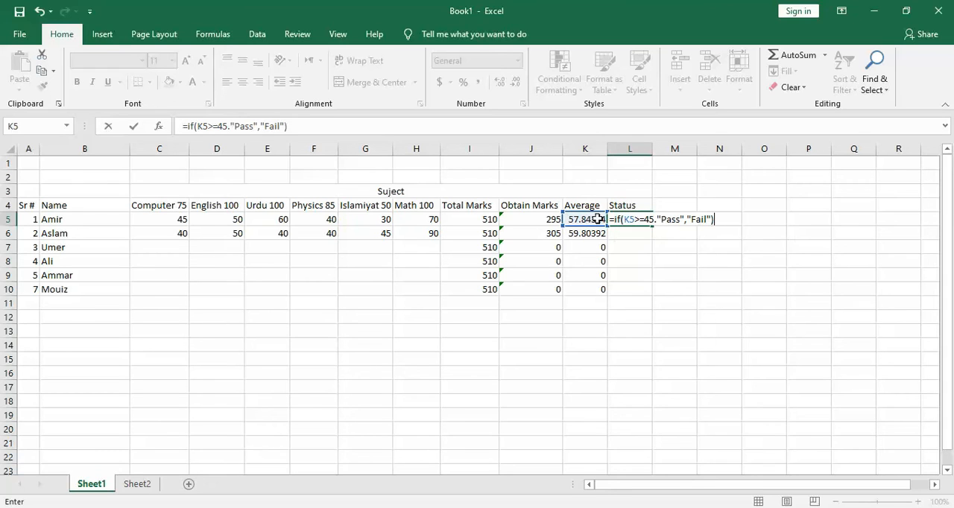
key(Return)
key(Return)
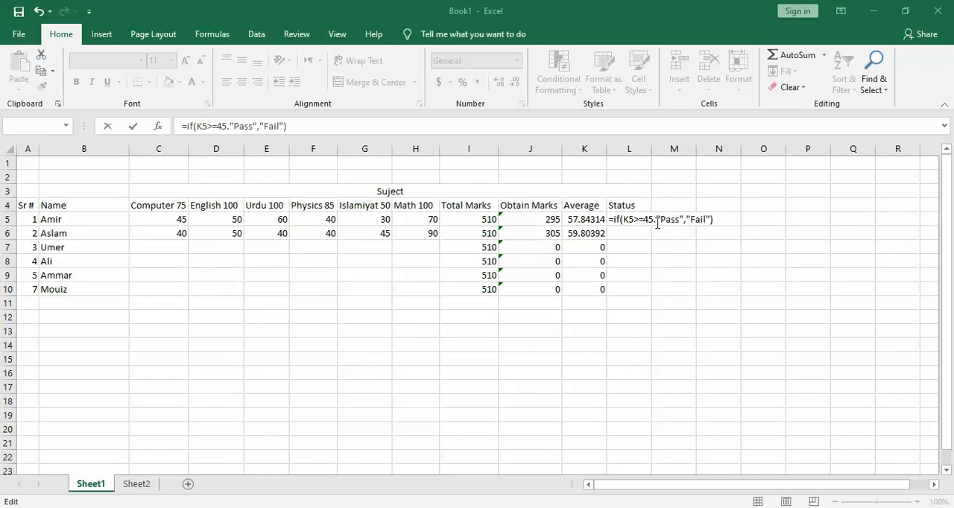
Replace the period after 45 in the L5 formula with a comma and fill the formula down through L10.
click(657, 221)
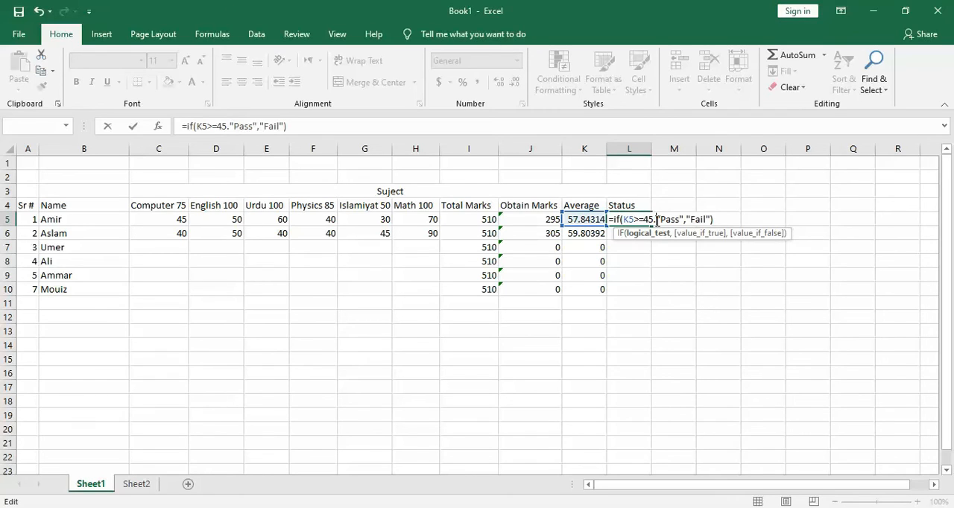
key(BackSpace)
text(,)
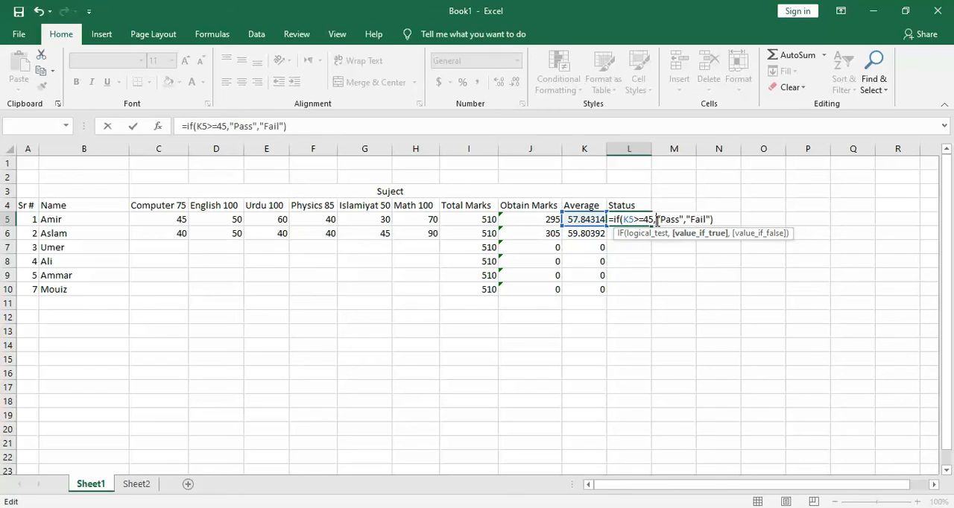
key(Return)
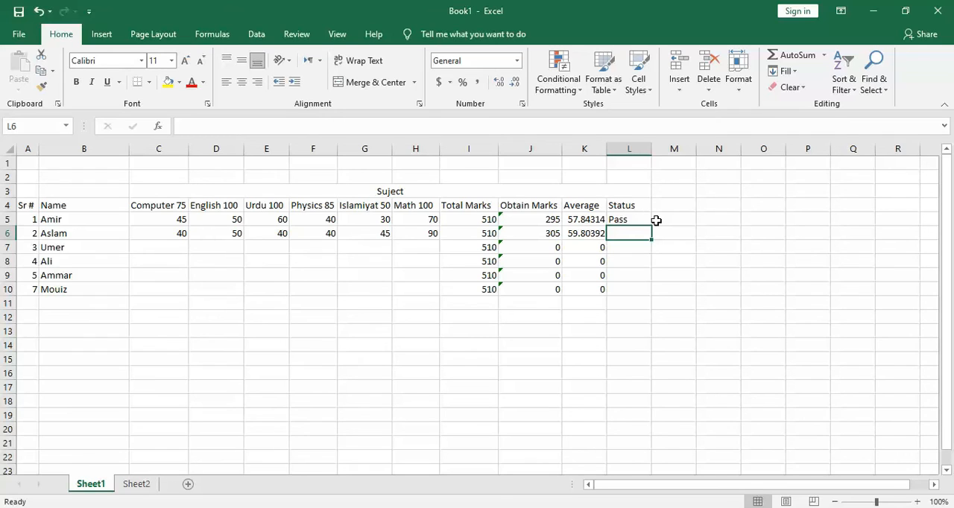
click(646, 220)
drag(654, 226, 651, 292)
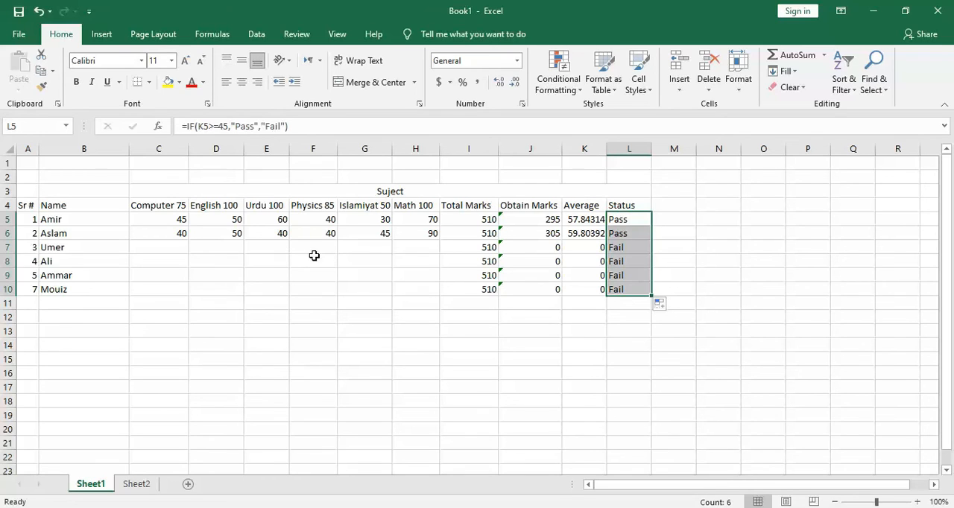
Enter the row 7 student's subject marks from Computer through Math as 30, 30, 40, 30, 35 and 40.
click(185, 249)
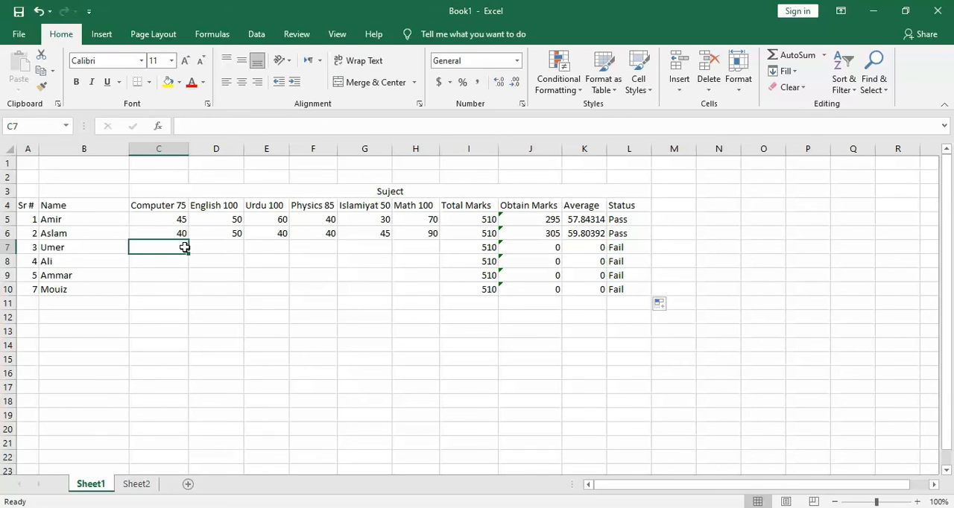
text(30)
key(Tab)
text(30)
key(Tab)
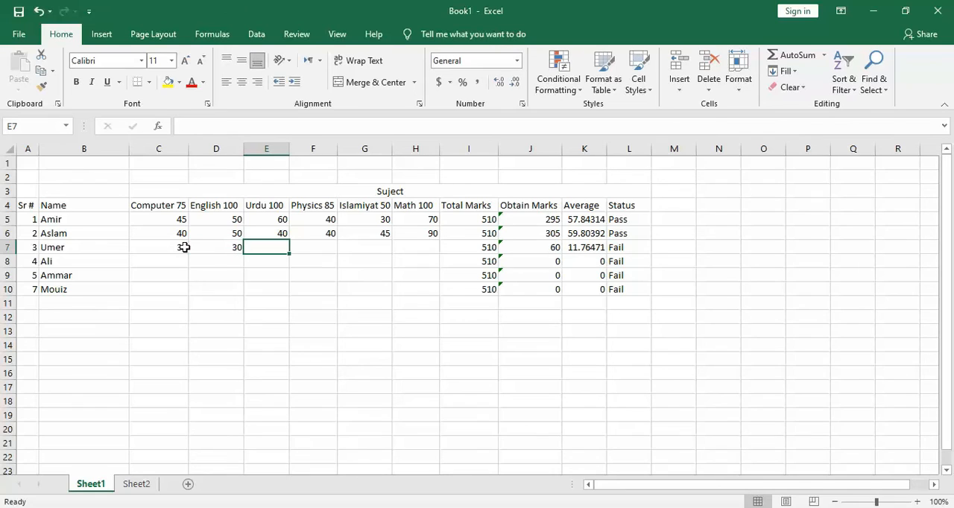
text(40)
key(Tab)
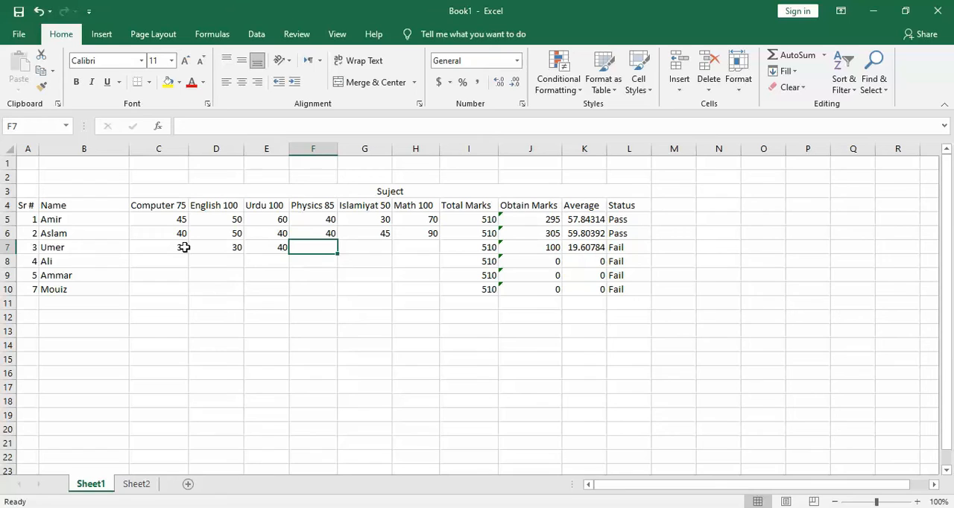
text(30)
key(Tab)
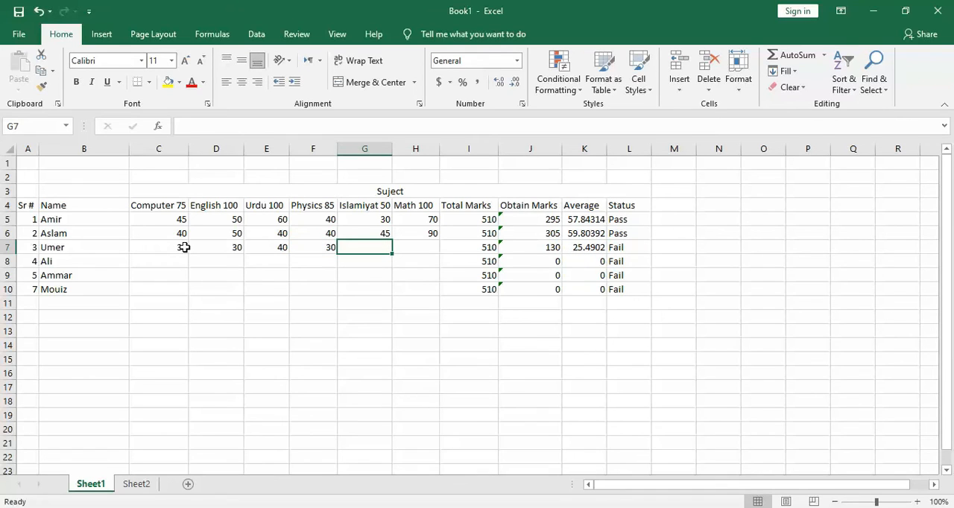
text(35)
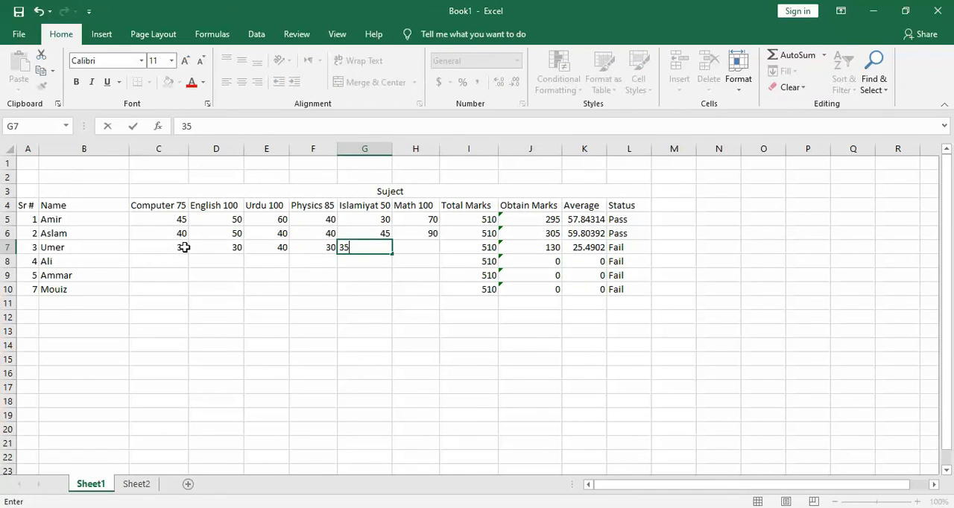
key(Tab)
text(40)
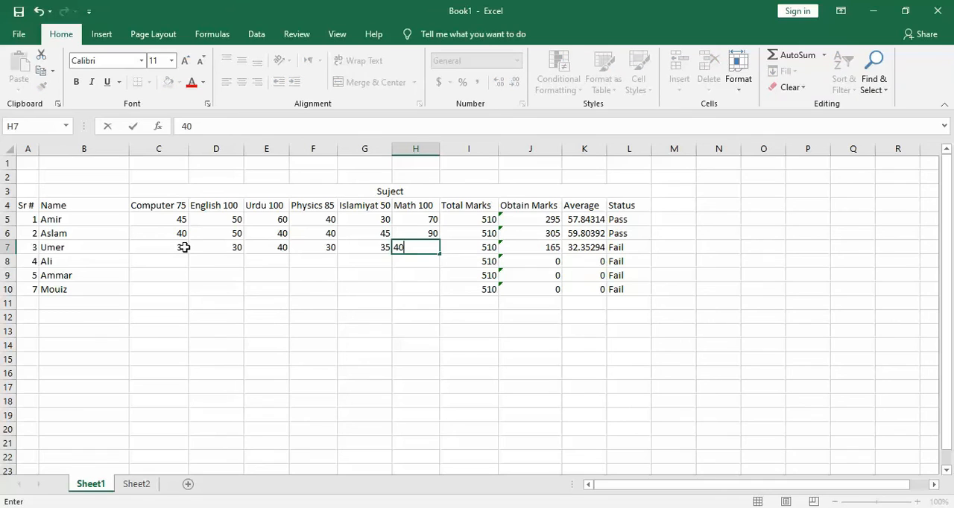
key(Down)
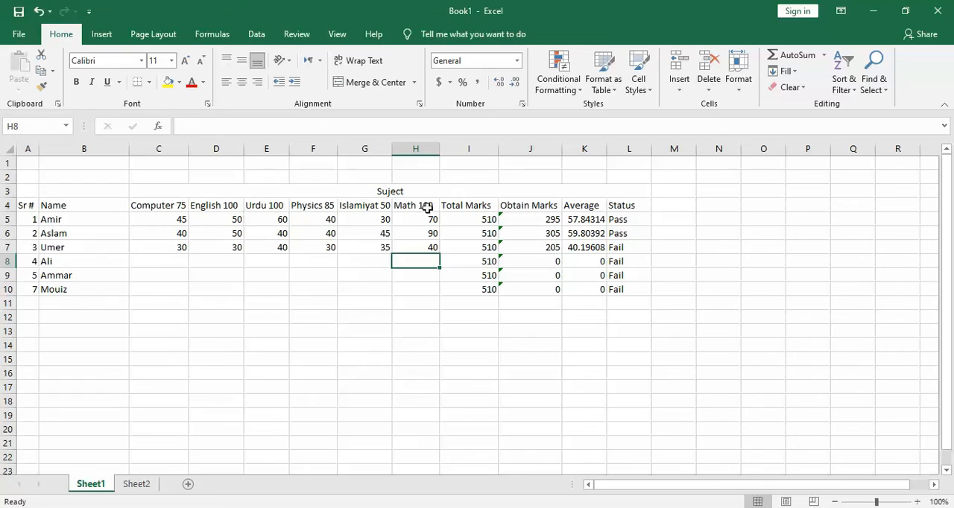
Try a Math mark of 70 for the row 7 student to test the Average and Status formulas.
click(581, 248)
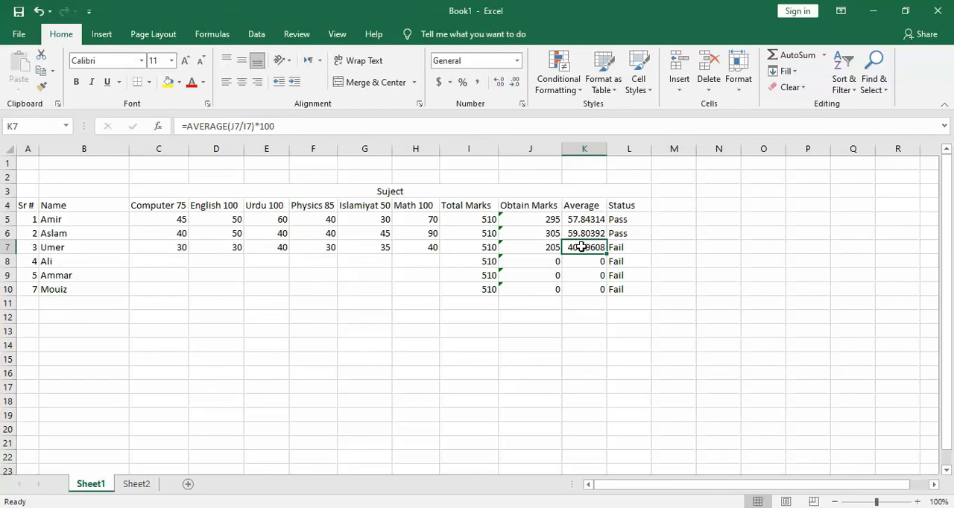
click(430, 248)
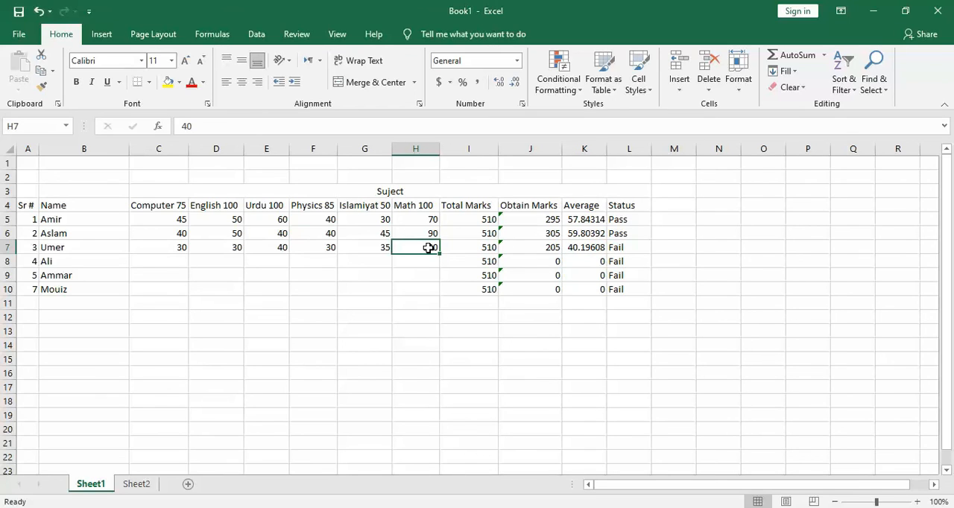
text(70)
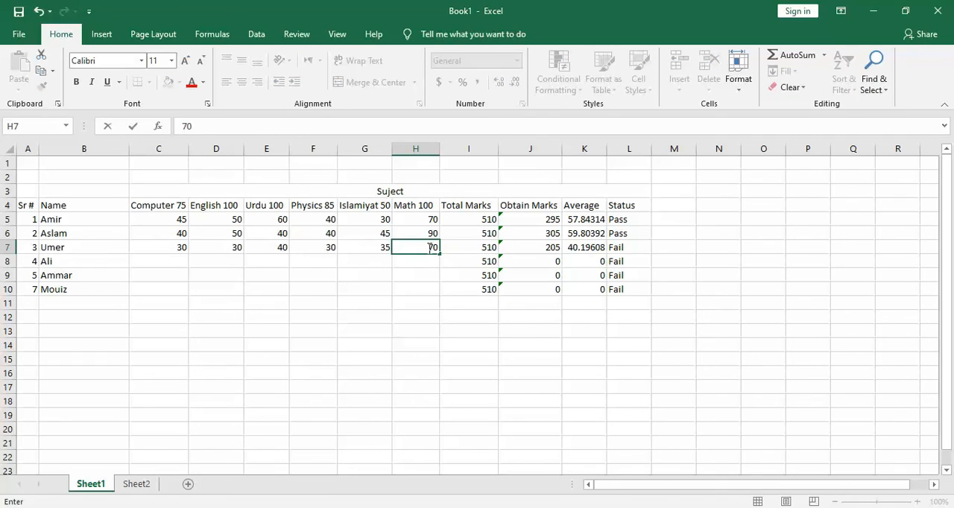
key(Return)
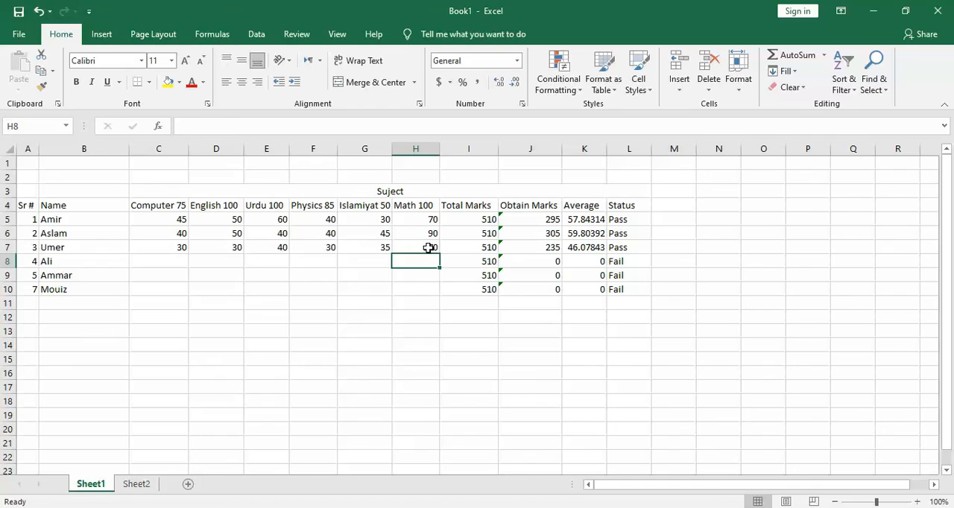
Set the row 7 student's Math mark in H7 to 65.
double_click(434, 248)
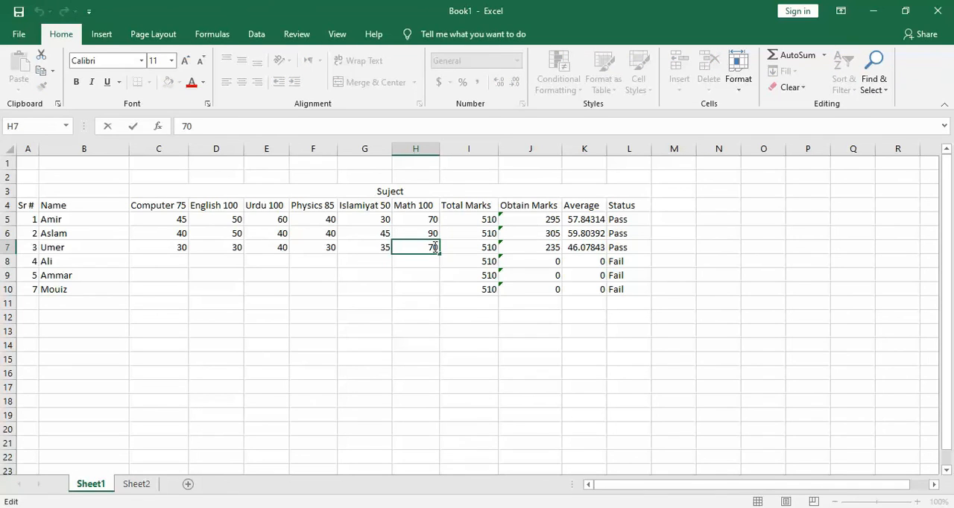
key(BackSpace)
key(BackSpace)
text(65)
click(433, 261)
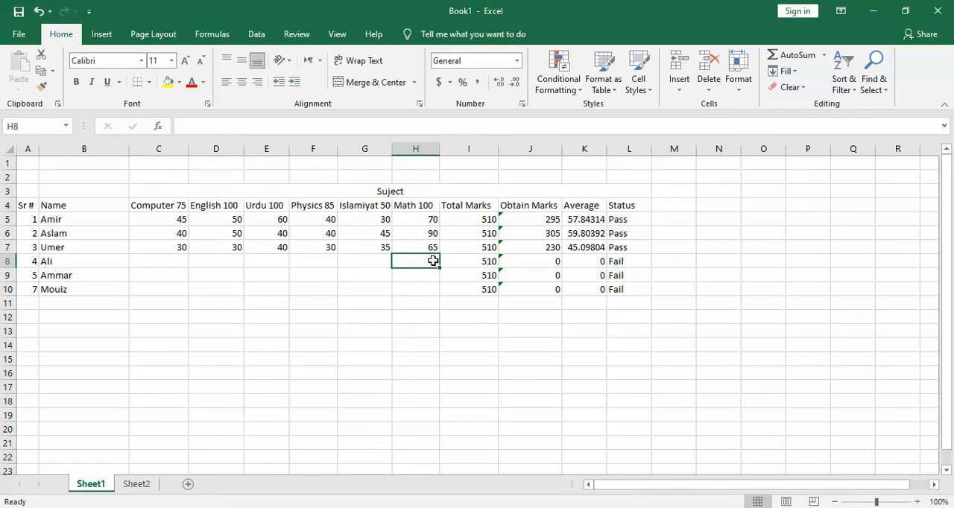